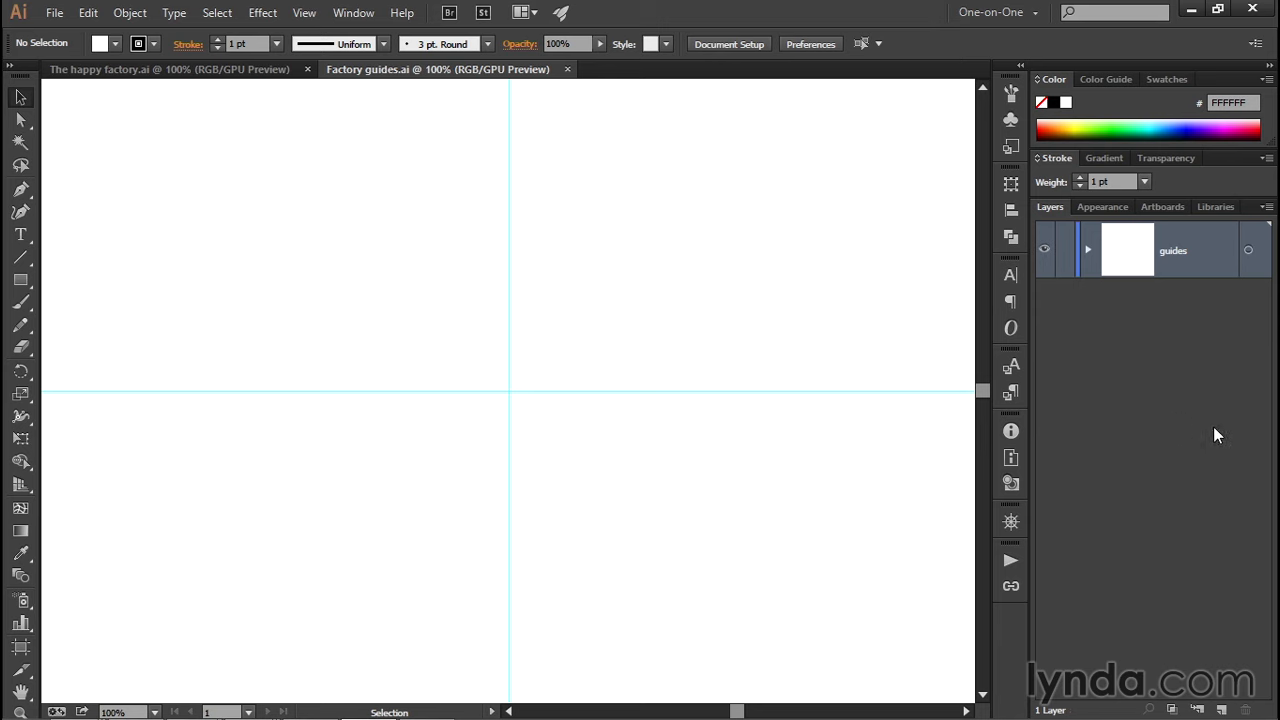
left_click(1222, 710)
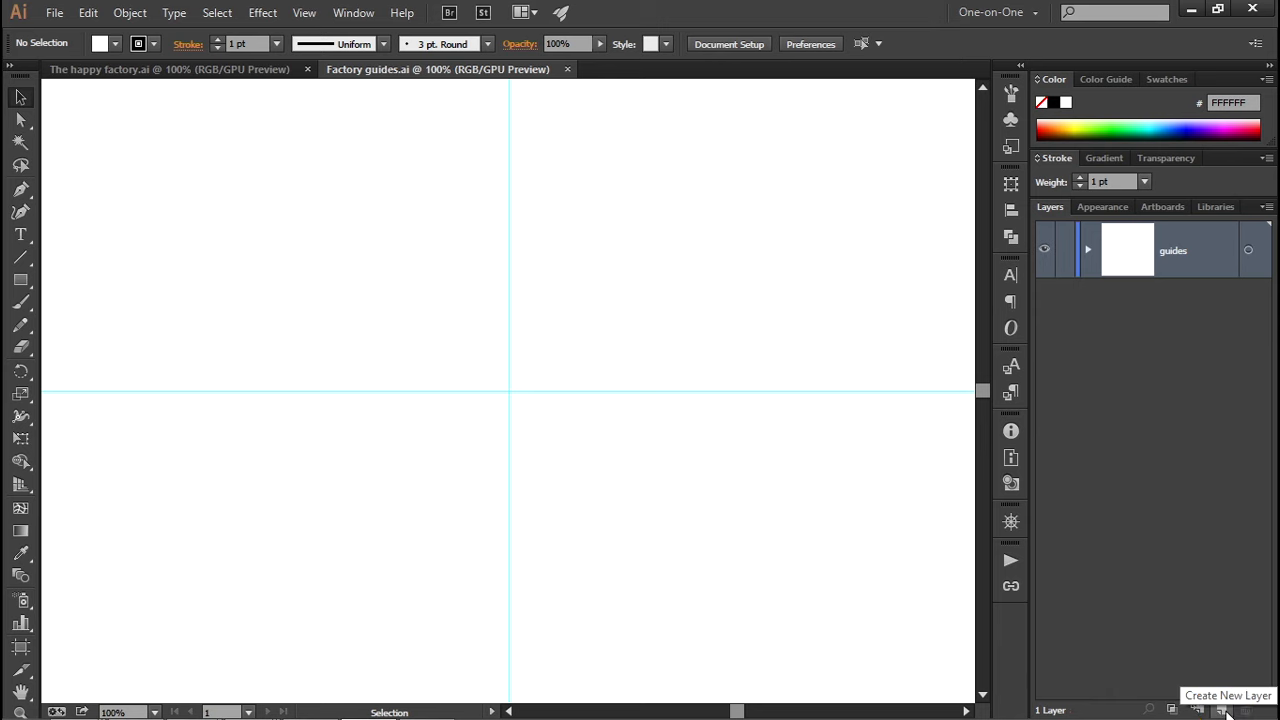
left_click(1222, 710)
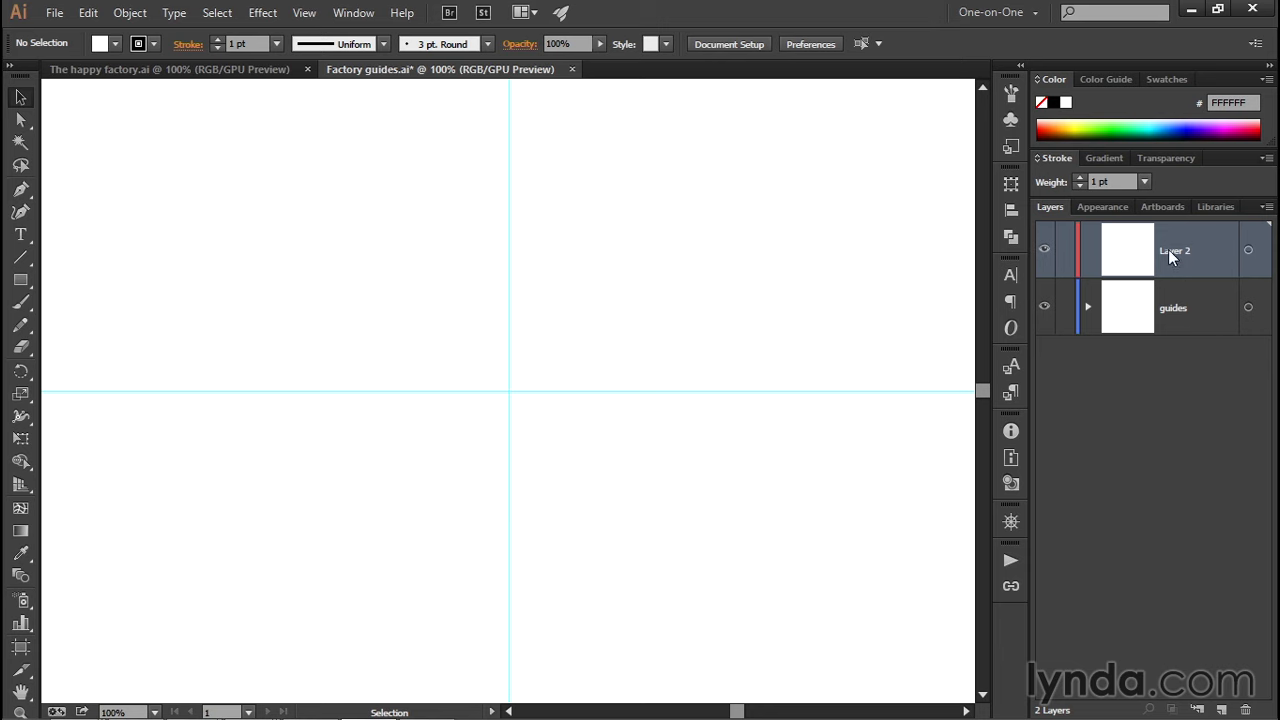
double_click(1171, 254)
key("ctrl+z")
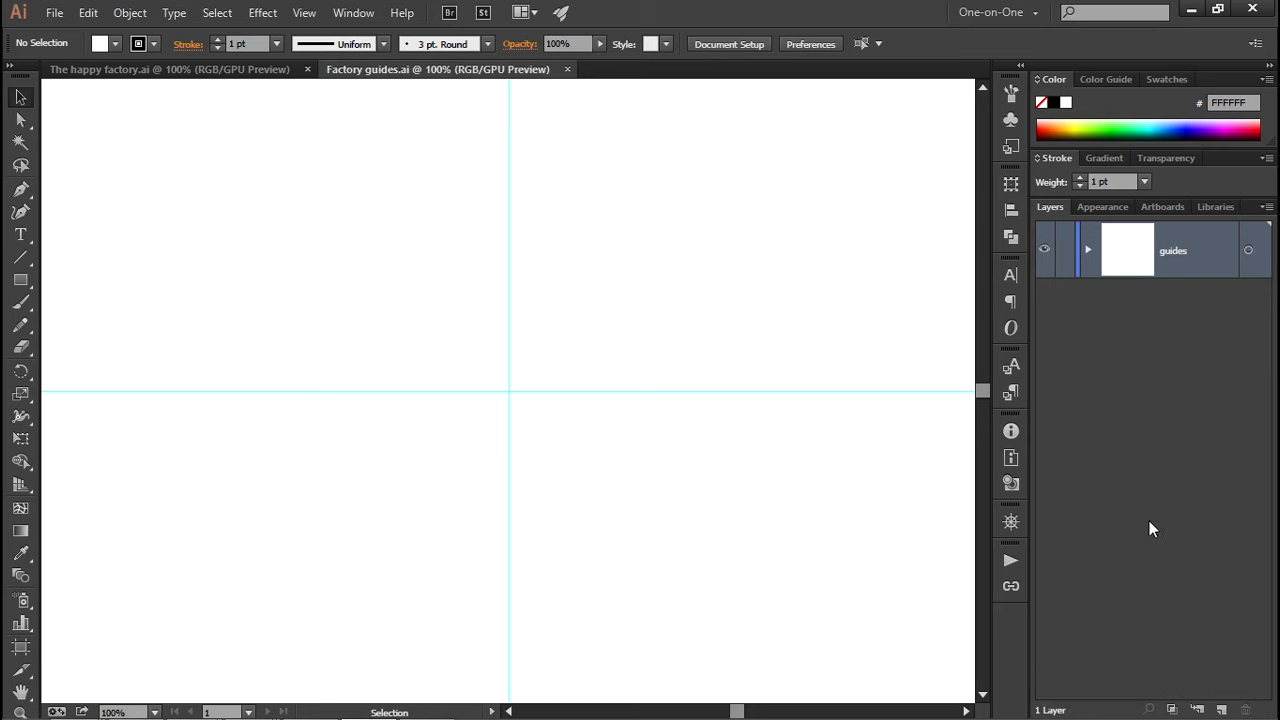
Step: Create a new layer named "lines" above the guides layer
left_click(1224, 710, "alt")
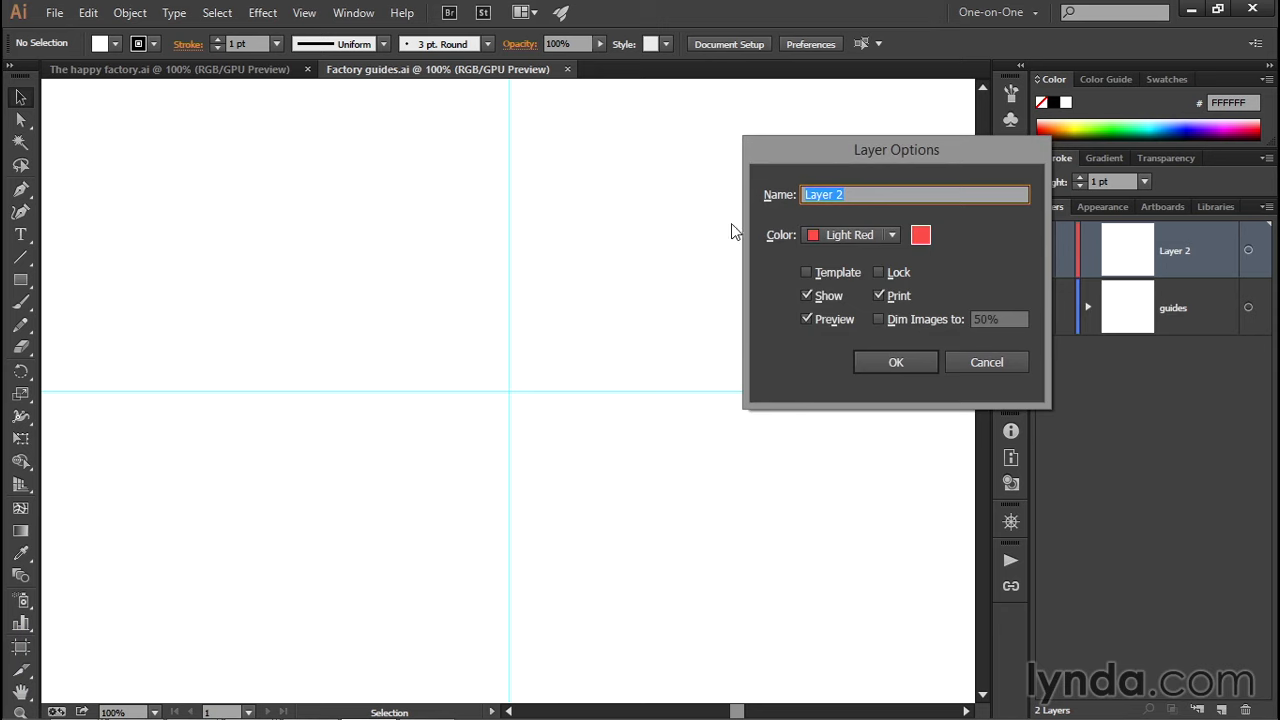
type("lines")
left_click(914, 362)
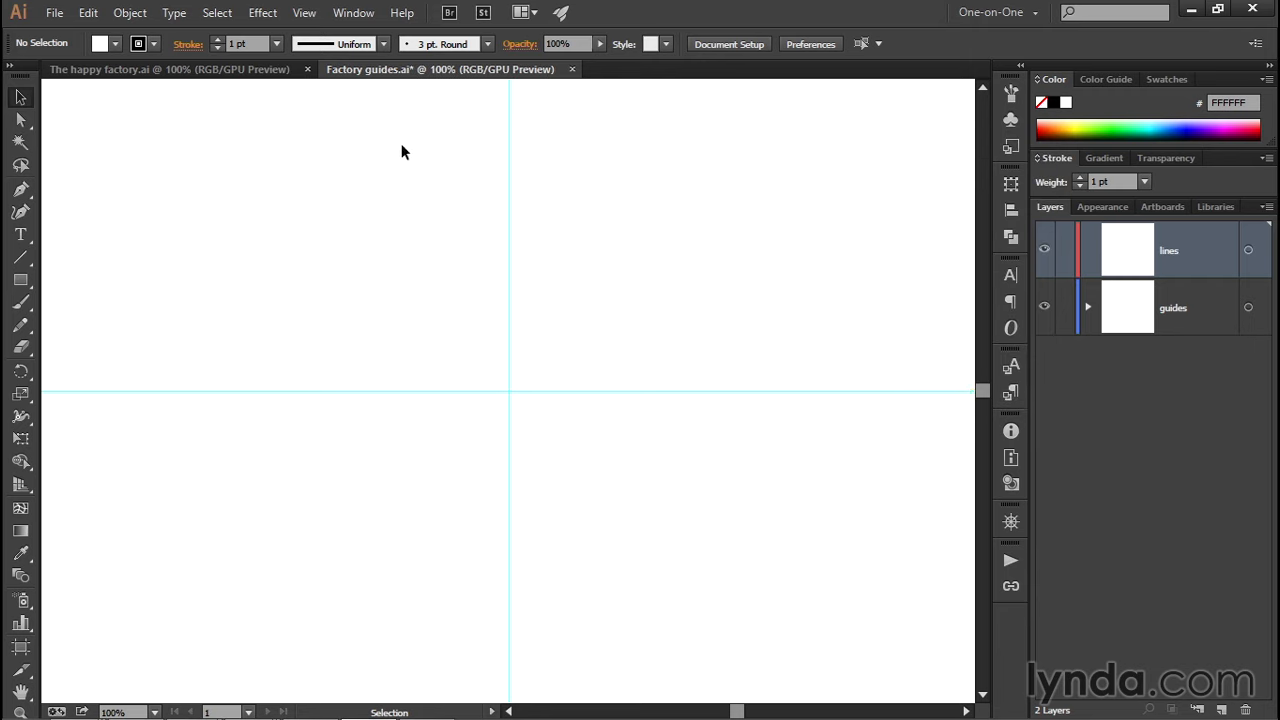
Step: Check whether Smart Guides are turned on
left_click(304, 13)
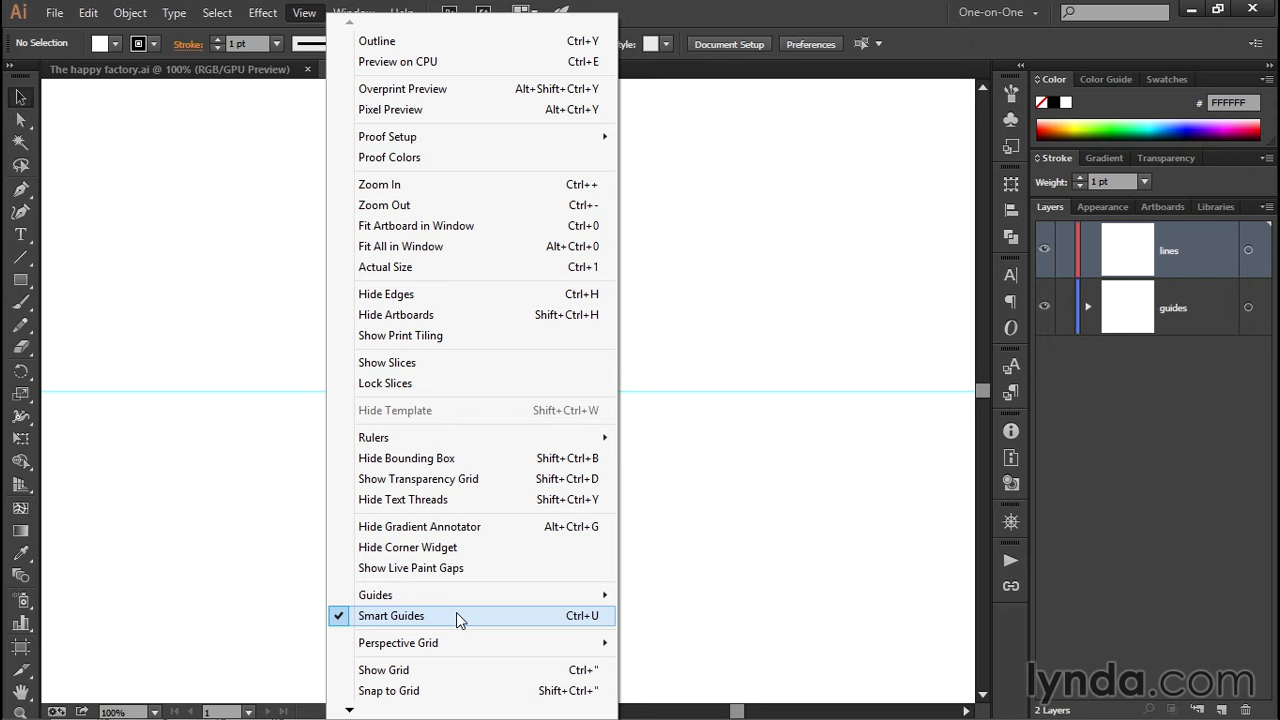
left_click(456, 617)
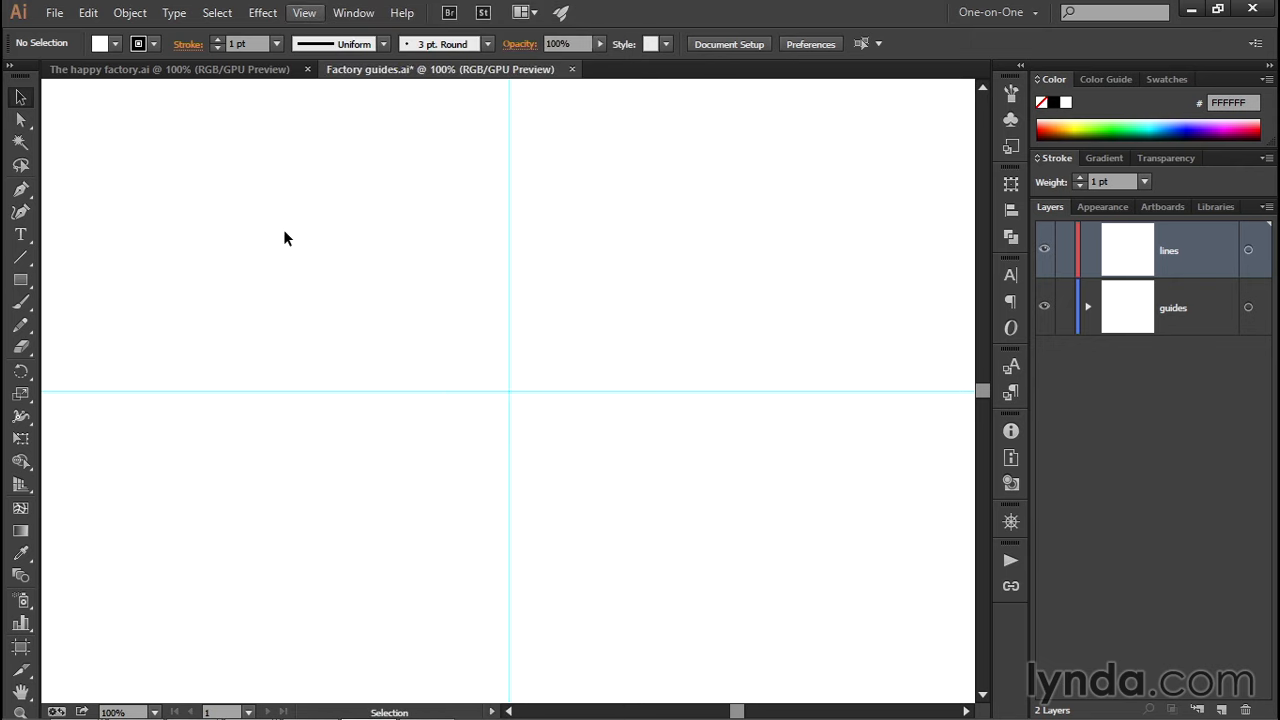
Step: Detach the line tools as a floating palette over the artboard, with the Line Segment tool active
left_click(23, 258)
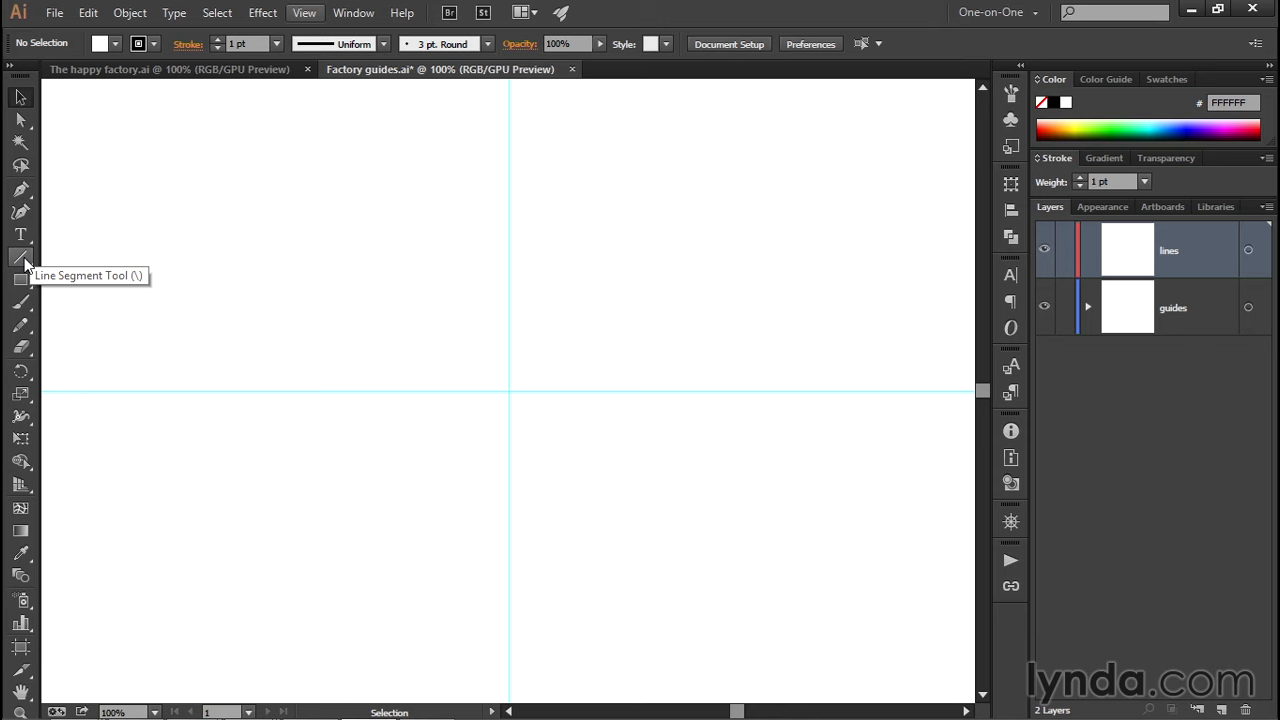
left_click(24, 261)
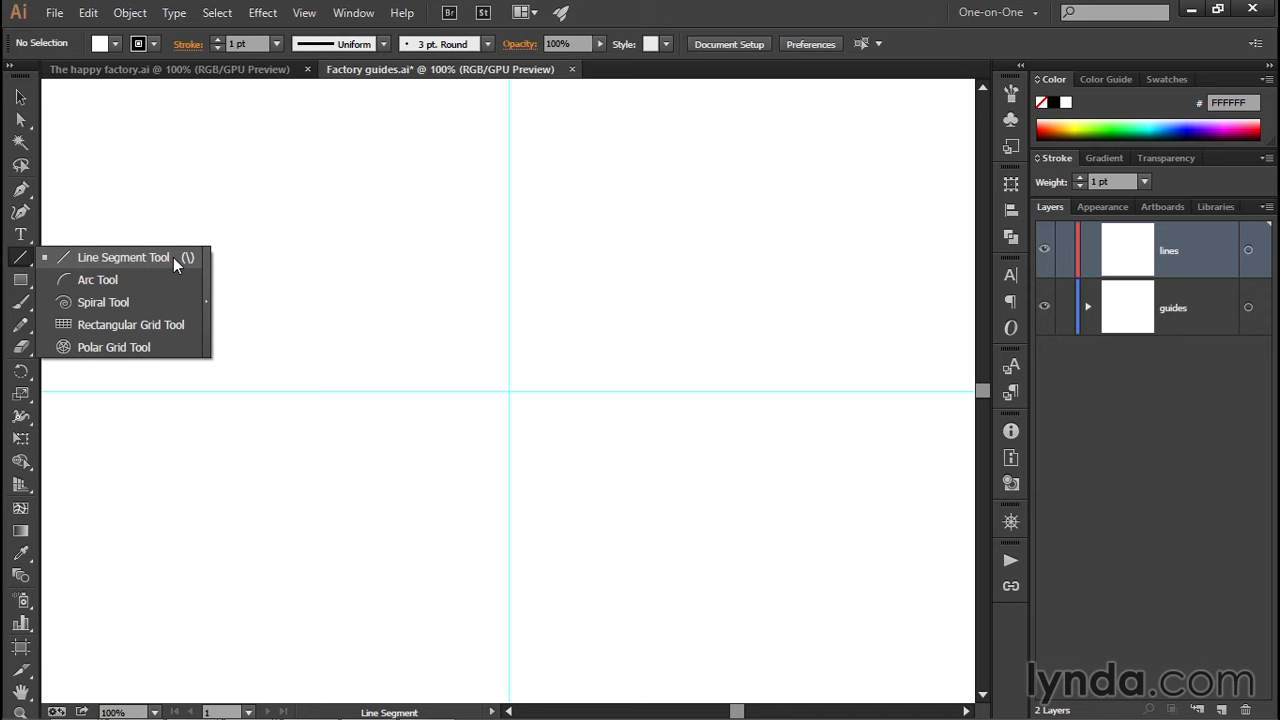
left_click(209, 310)
left_click_drag(70, 271, 115, 107)
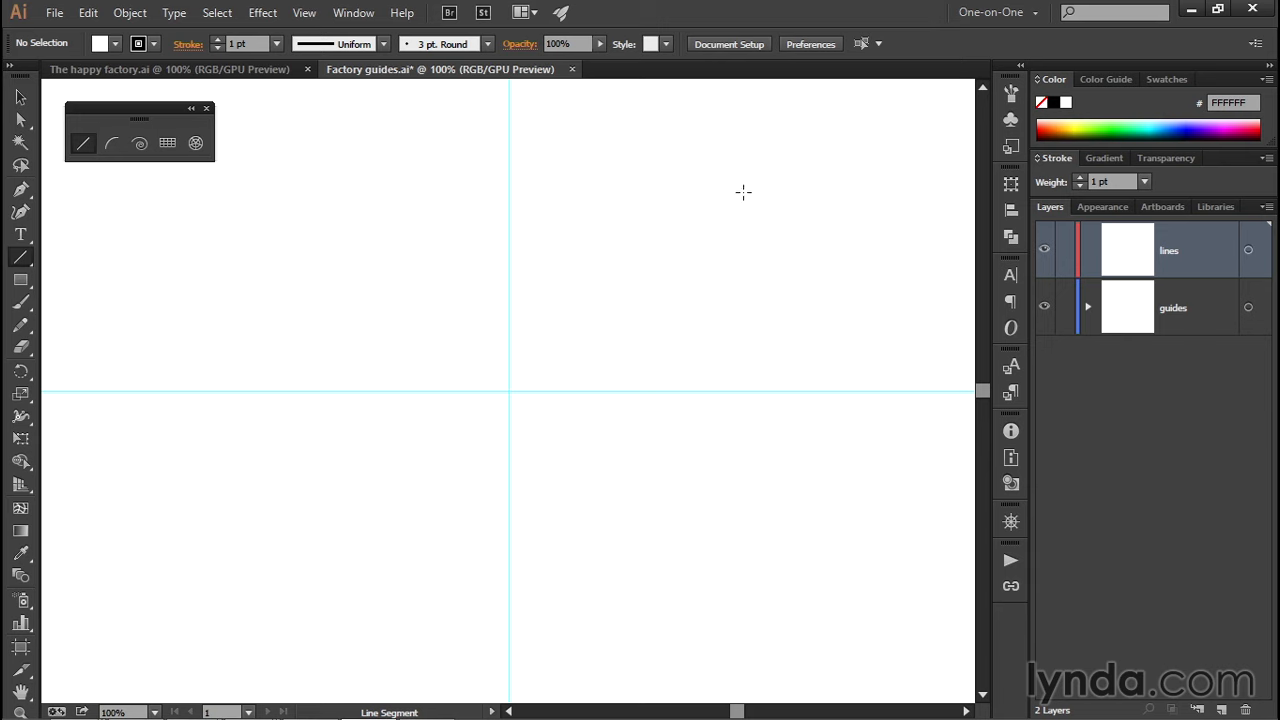
Step: Draw a diagonal line about 444 pt long at about 202°, crossing the vertical guide above the horizontal guide
left_click_drag(706, 192, 309, 282)
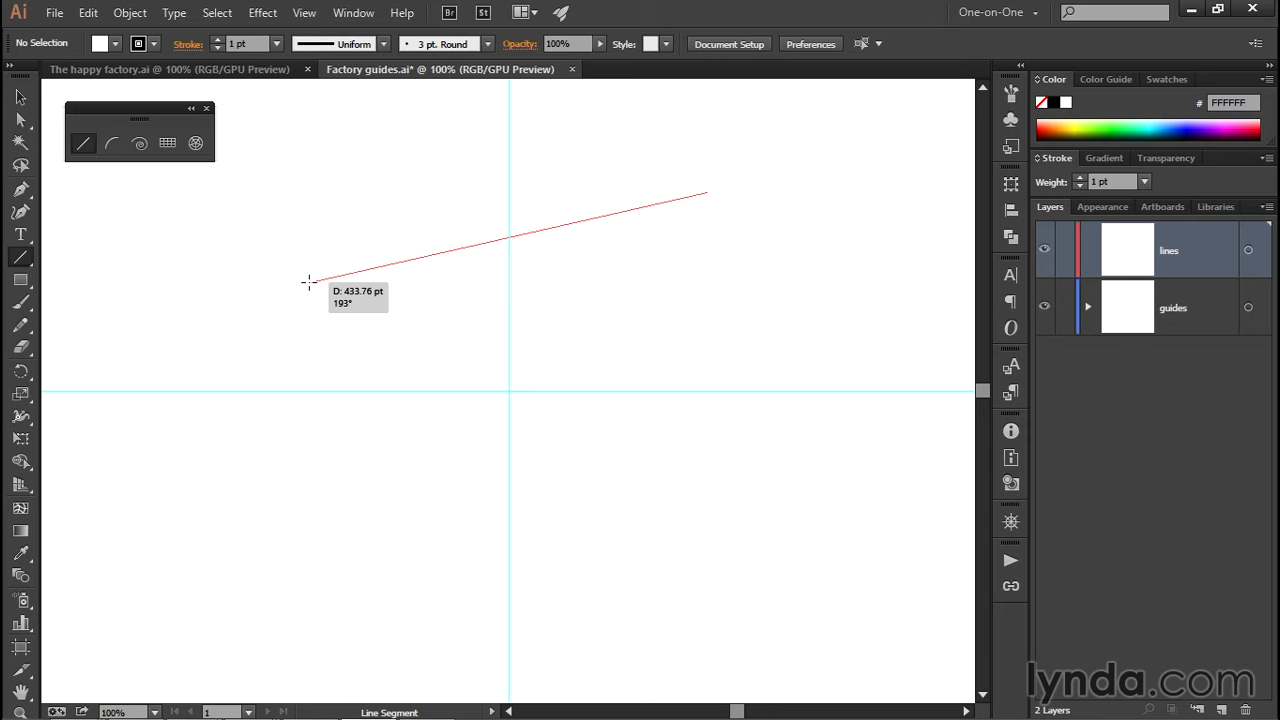
left_click_drag(309, 282, 320, 347)
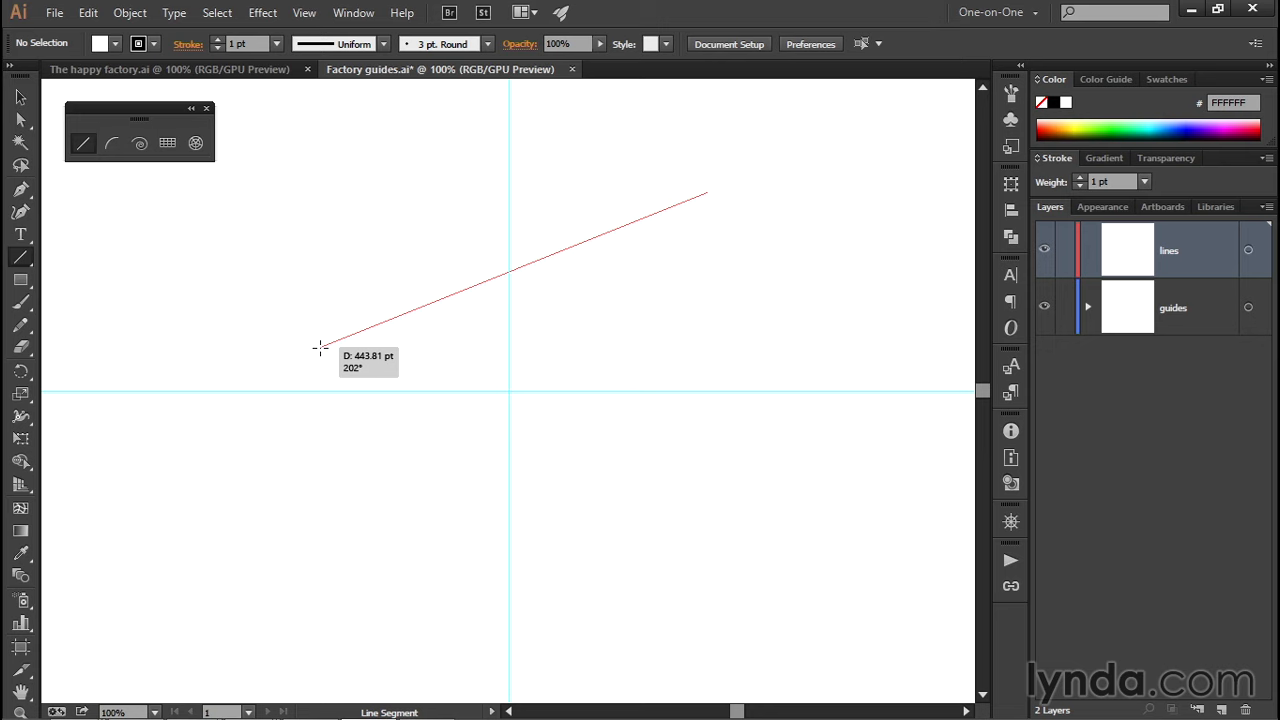
left_click_drag(320, 347, 320, 347)
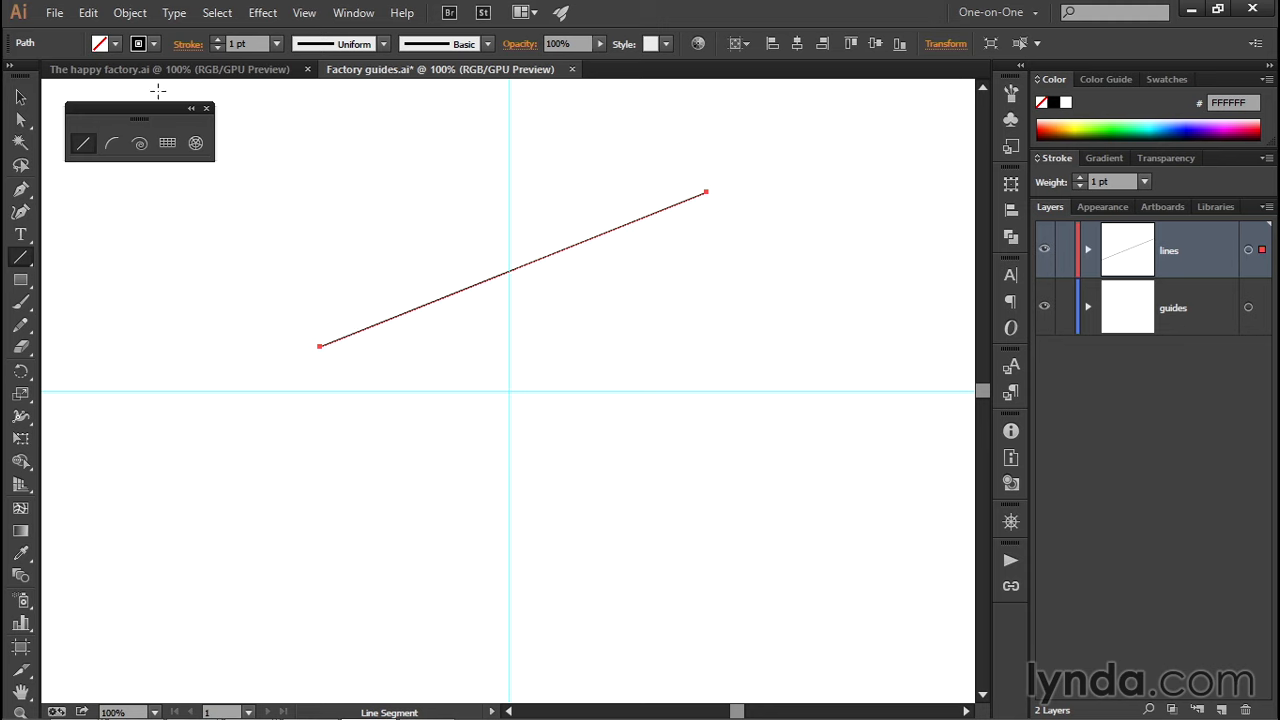
Step: Set the diagonal line's stroke weight to 8 pt
left_click(112, 45)
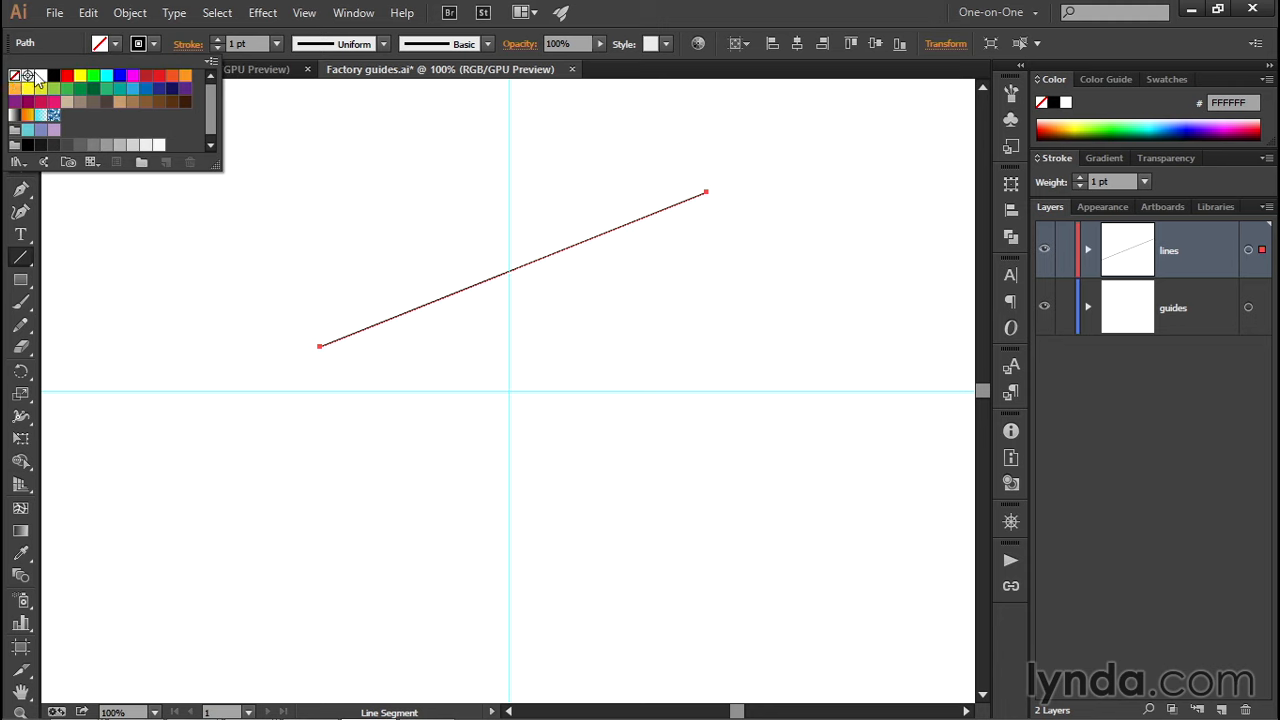
left_click(57, 44)
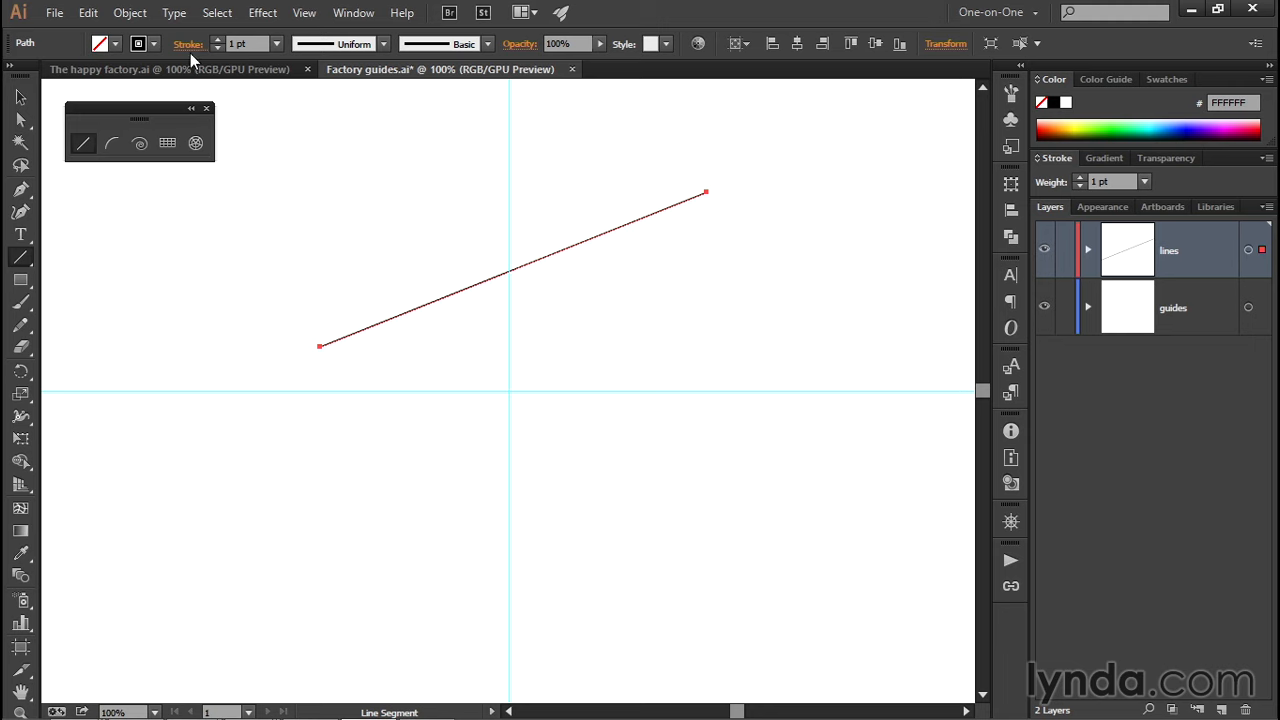
left_click(276, 46)
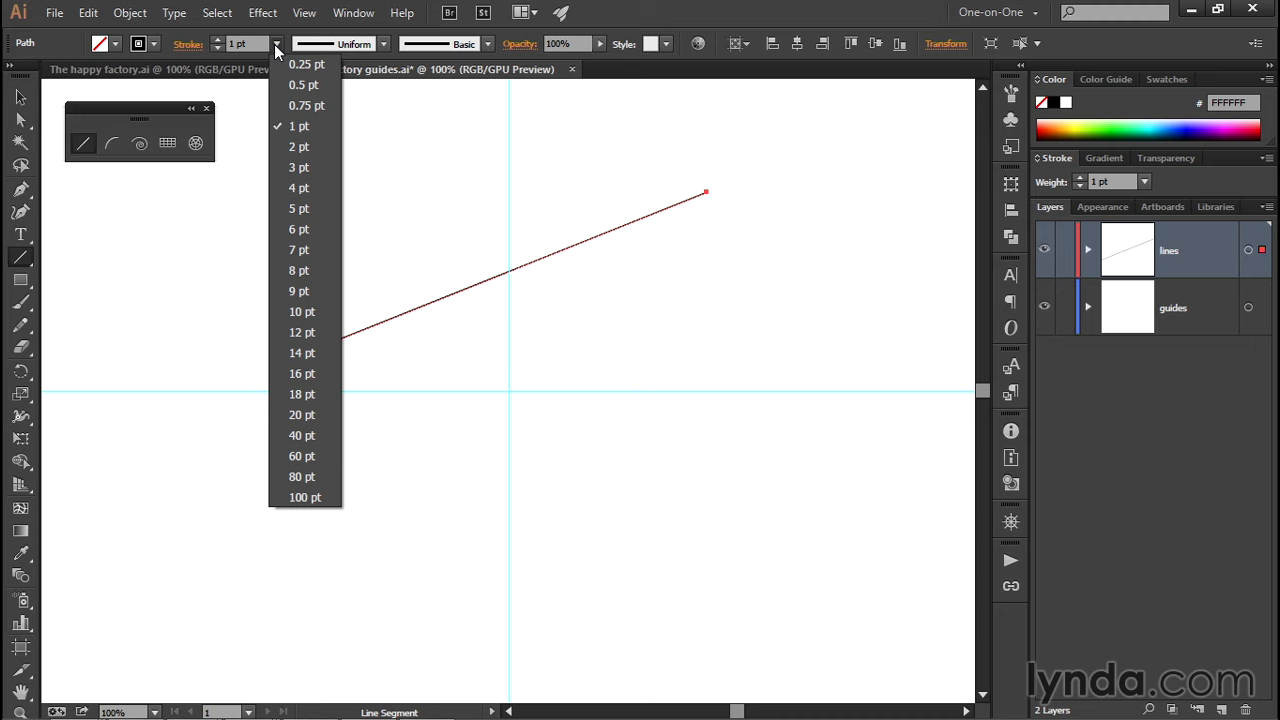
left_click(312, 268)
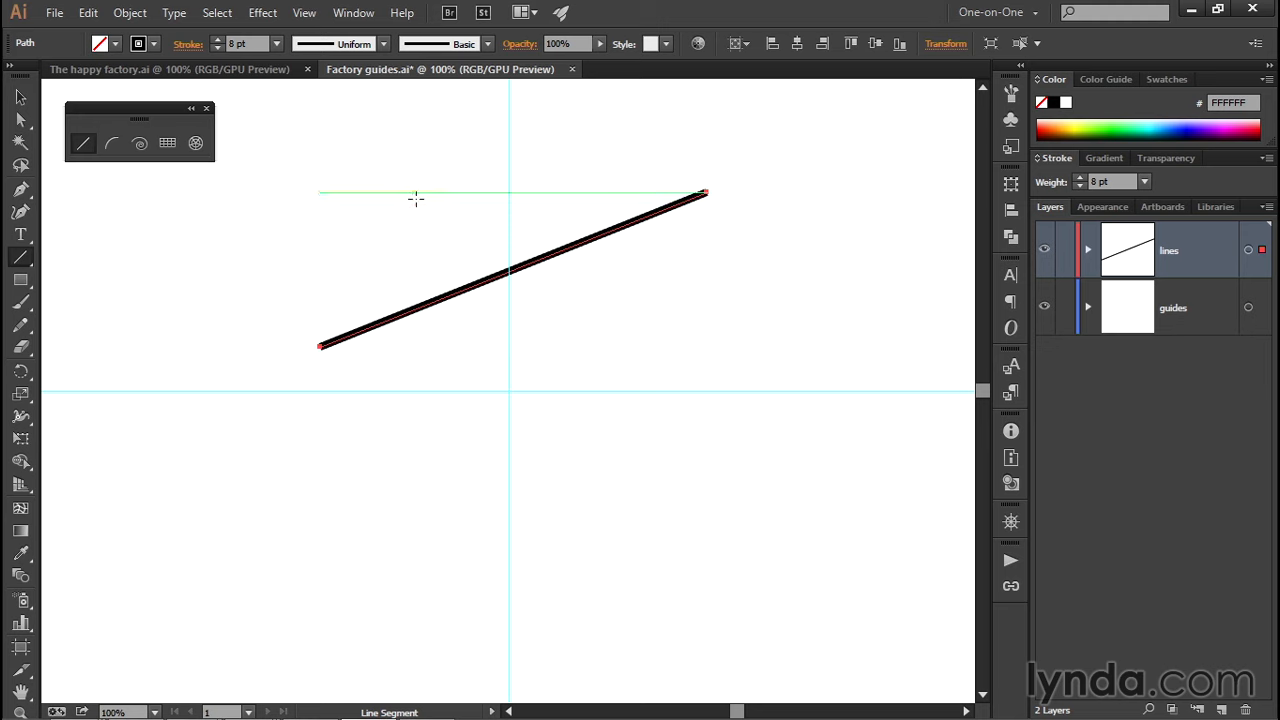
Step: Draw a second line at about 348° that crosses the first diagonal line just right of the vertical guide
left_click_drag(434, 237, 496, 265)
mouse_move(450, 243)
left_mouse_down()
mouse_move(435, 241)
mouse_move(578, 303)
mouse_move(687, 320)
mouse_move(668, 285)
left_mouse_up()
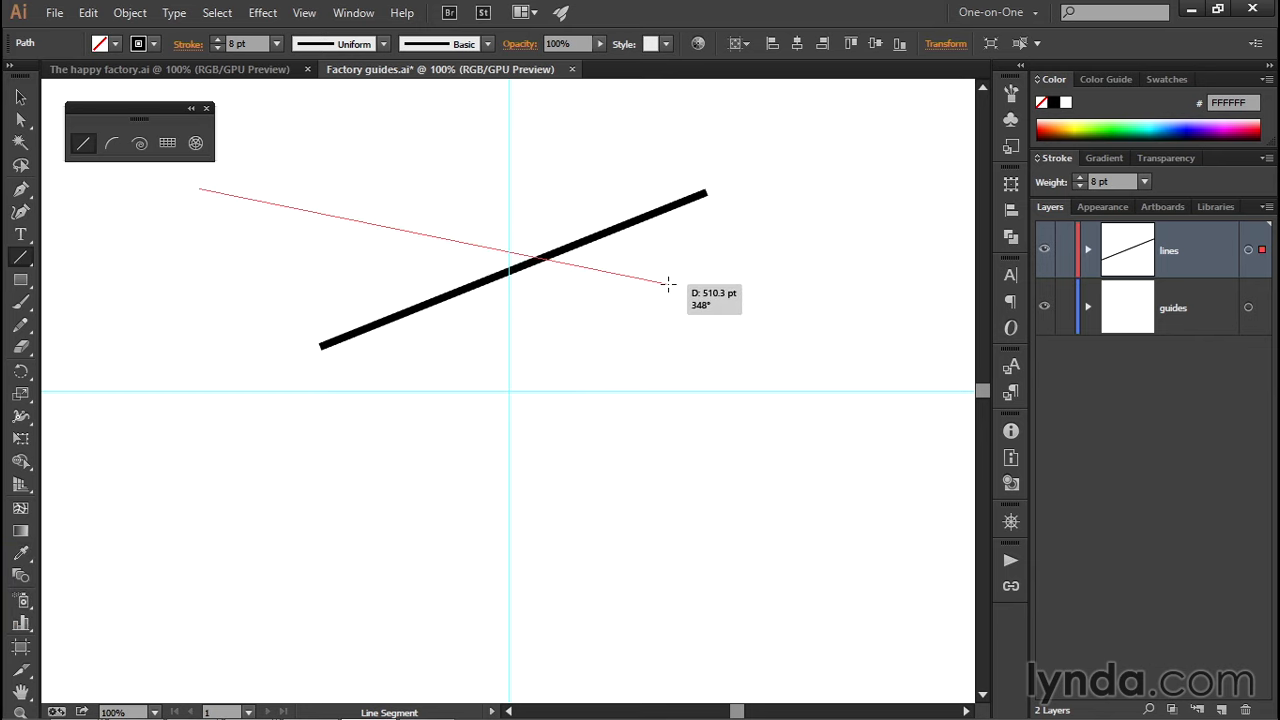
mouse_move(668, 285)
left_mouse_down()
mouse_move(436, 239)
mouse_move(647, 329)
mouse_move(652, 283)
mouse_move(652, 294)
mouse_move(632, 277)
left_mouse_up()
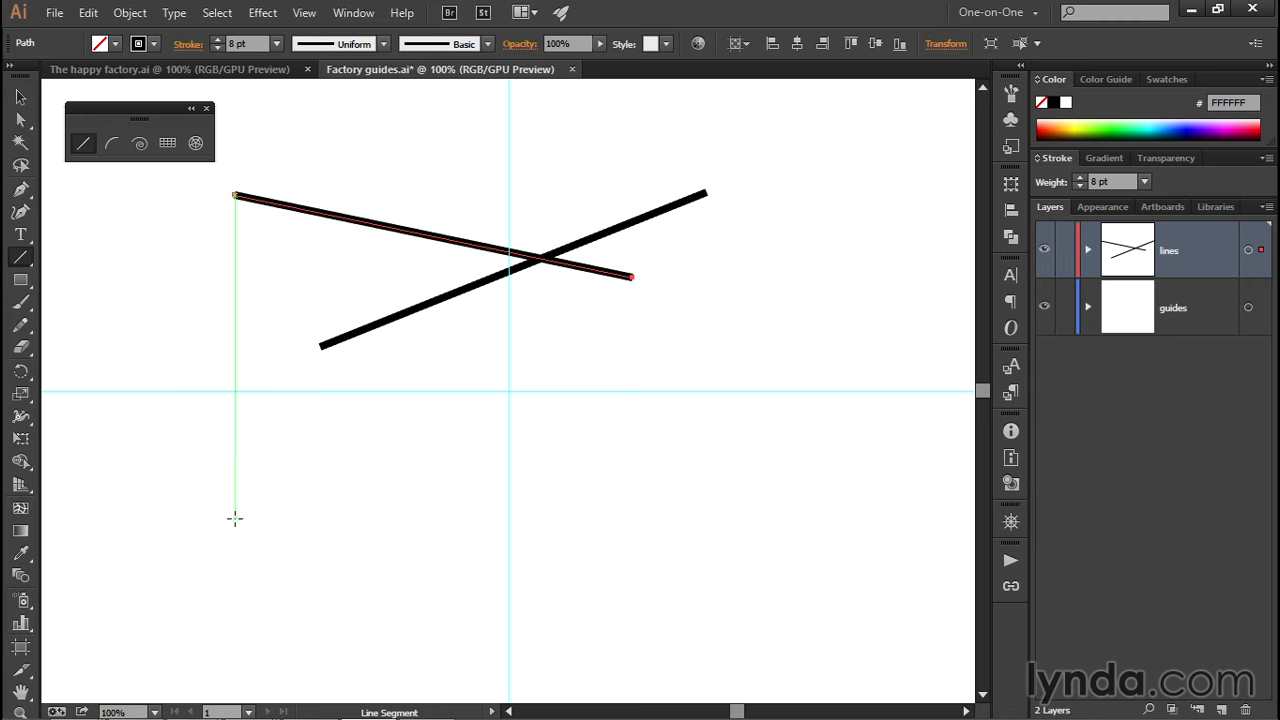
Step: Draw a horizontal line about 232 pt long below the horizontal guide, left of the vertical guide
left_click_drag(235, 518, 452, 459)
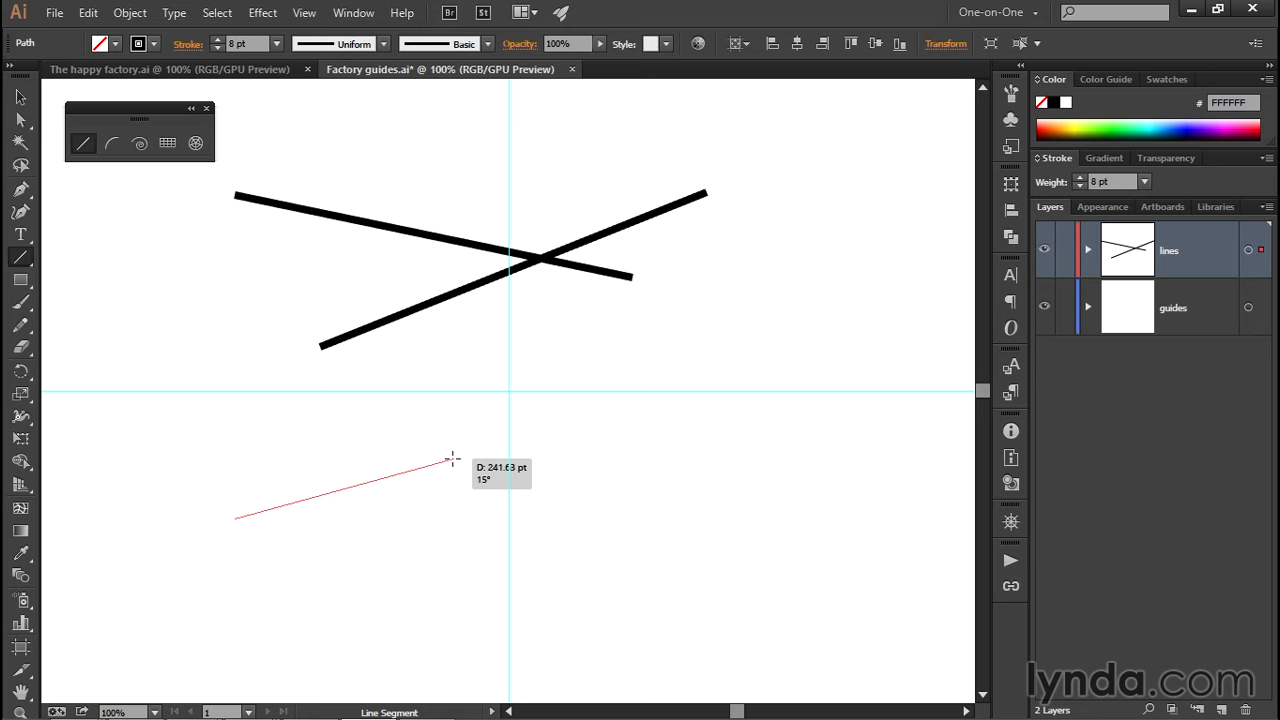
key("shift")
left_click_drag(452, 459, 452, 459)
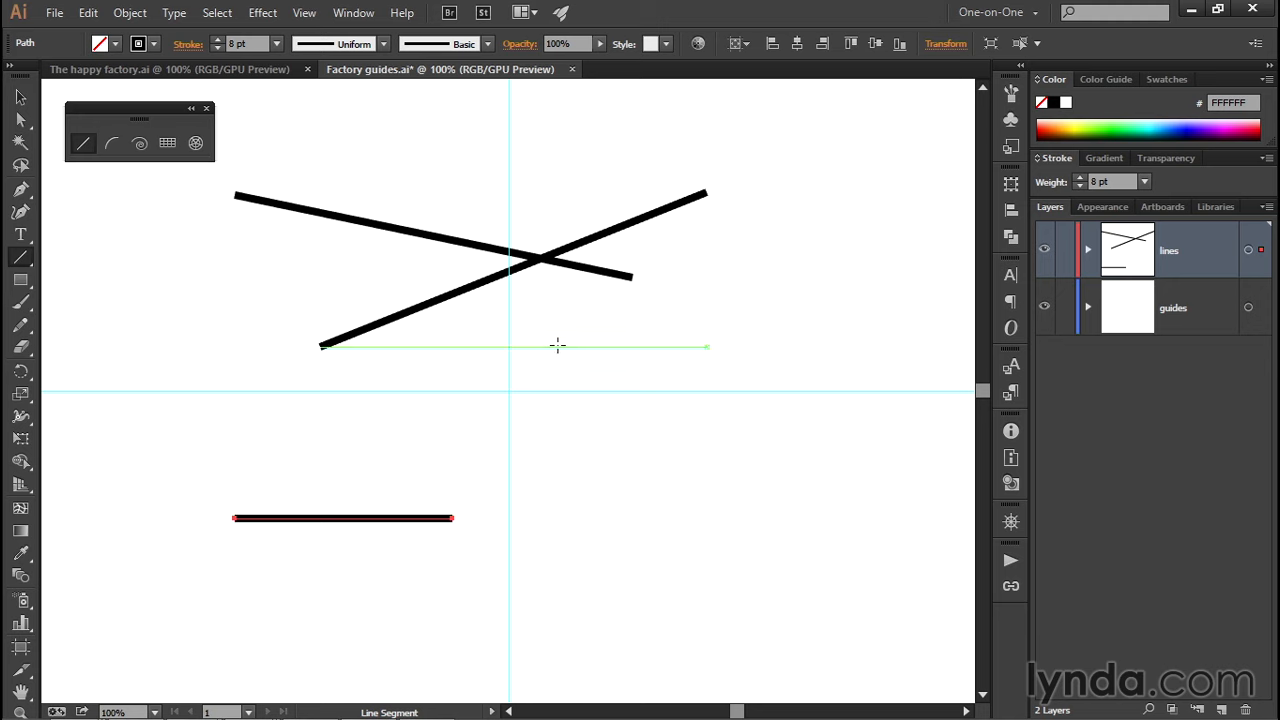
Step: Create a line 2.5 inches long at a 45° angle, starting below the horizontal guide and right of the vertical guide
left_click(589, 436)
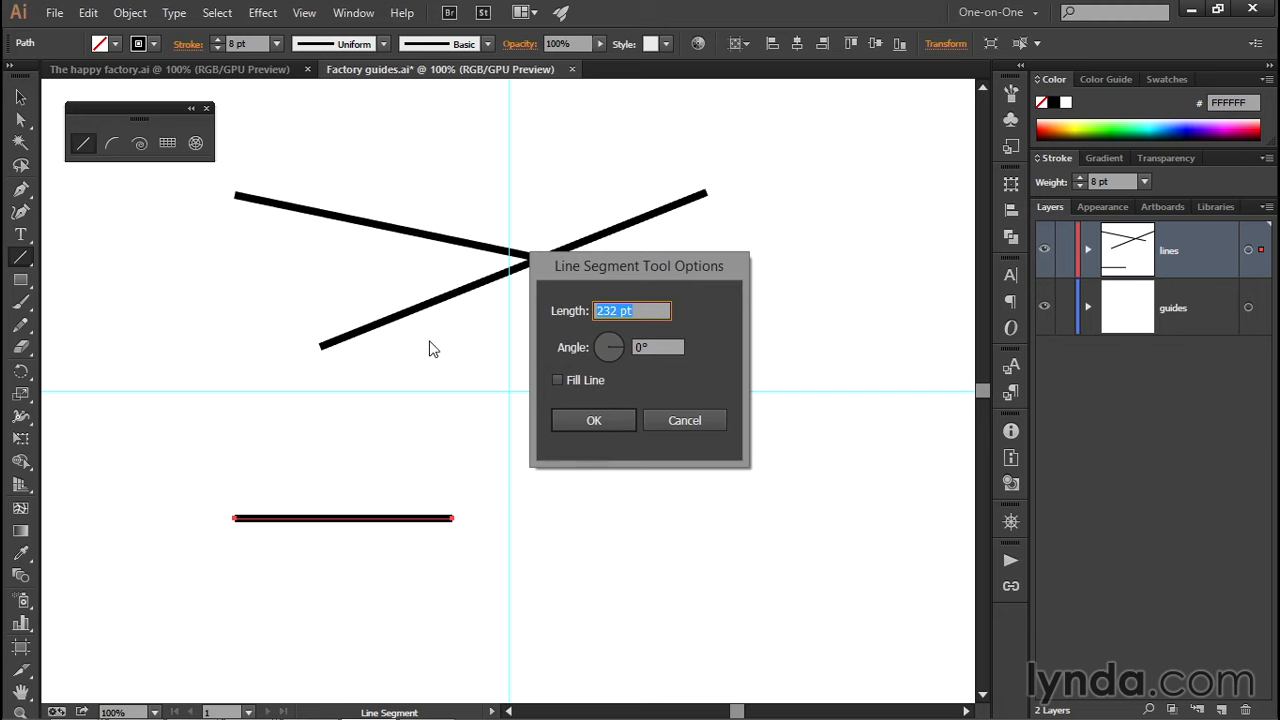
type("300")
key("BackSpace")
key("BackSpace")
key("BackSpace")
type("2.5\"")
key("Tab")
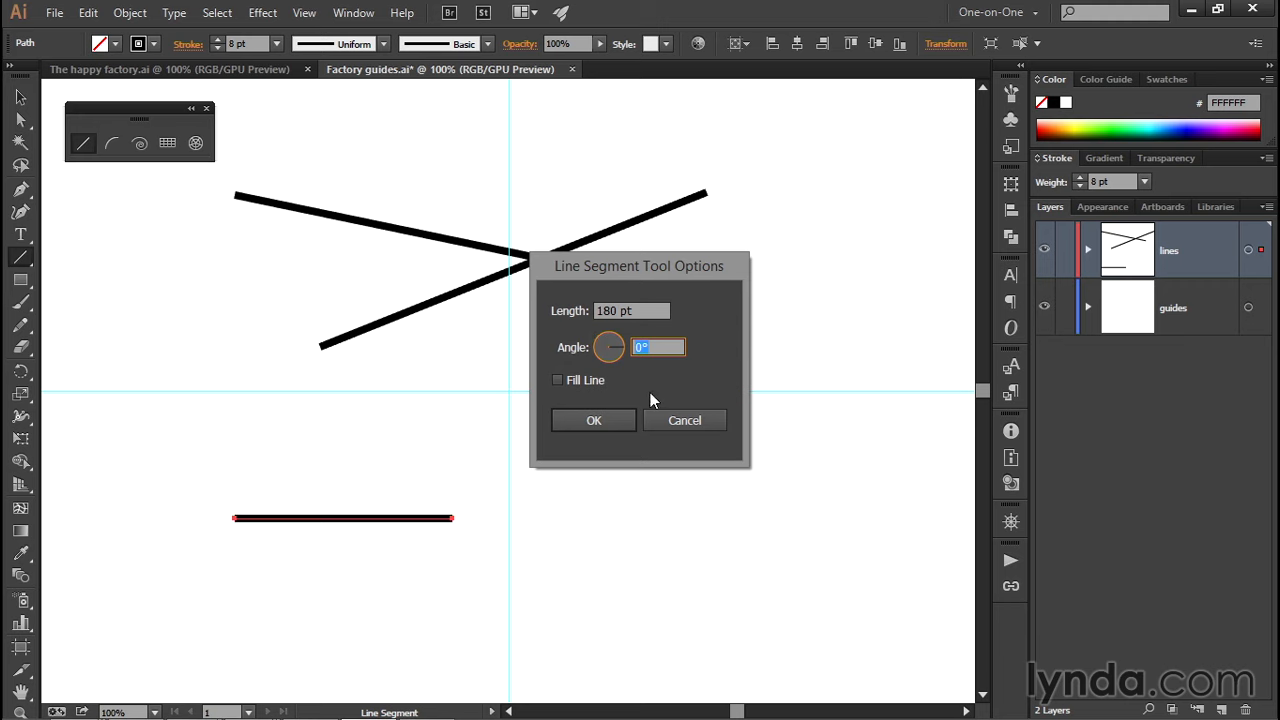
type("45")
left_click(616, 425)
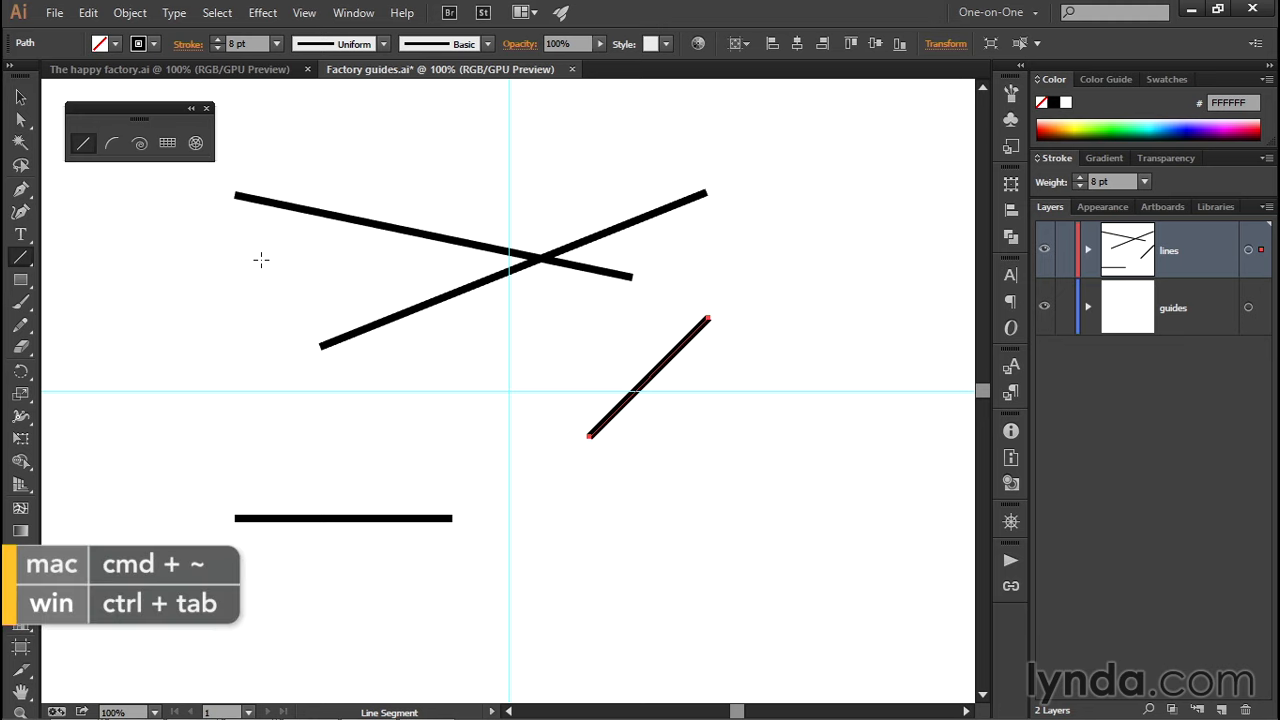
Step: Switch to the open document The happy factory.ai
key("ctrl+Tab")
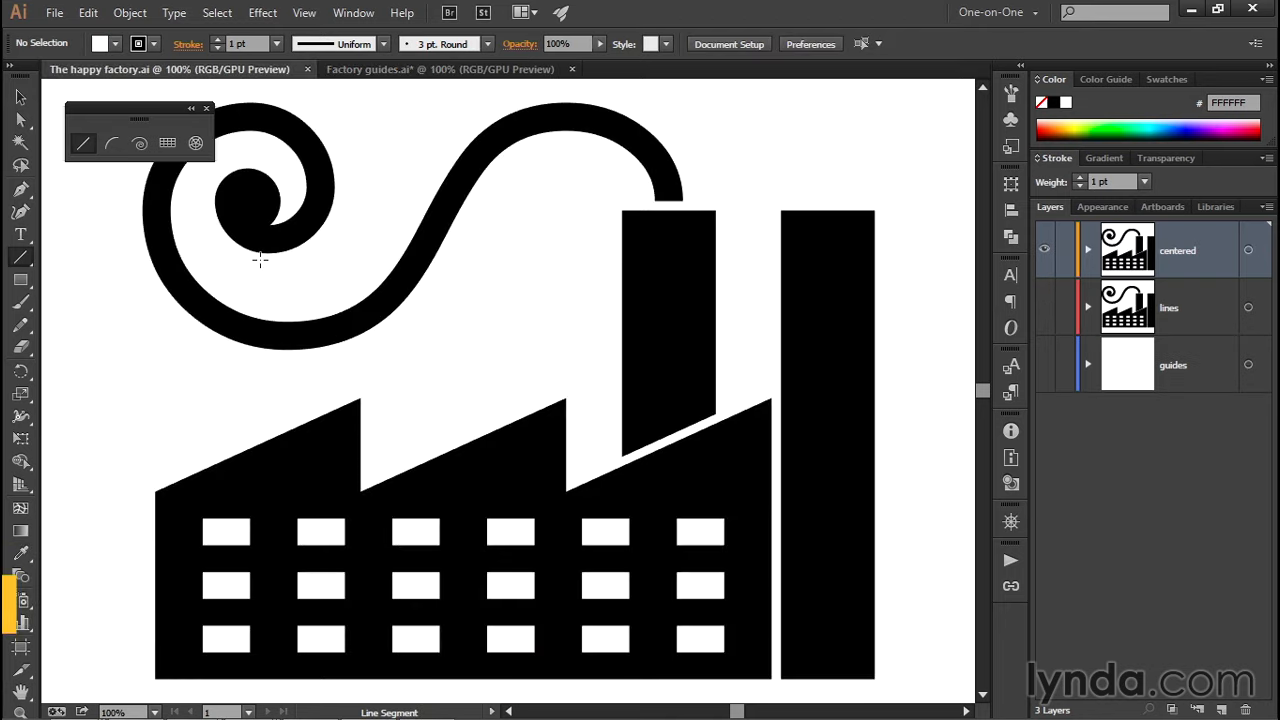